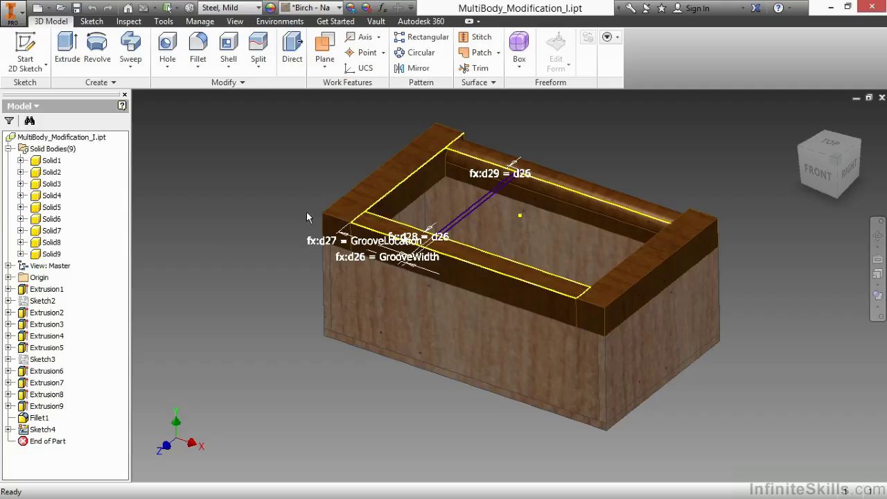
Step: Start an Extrude of the narrow groove profile spanning the box and set the operation to cut
drag(309, 157, 309, 175)
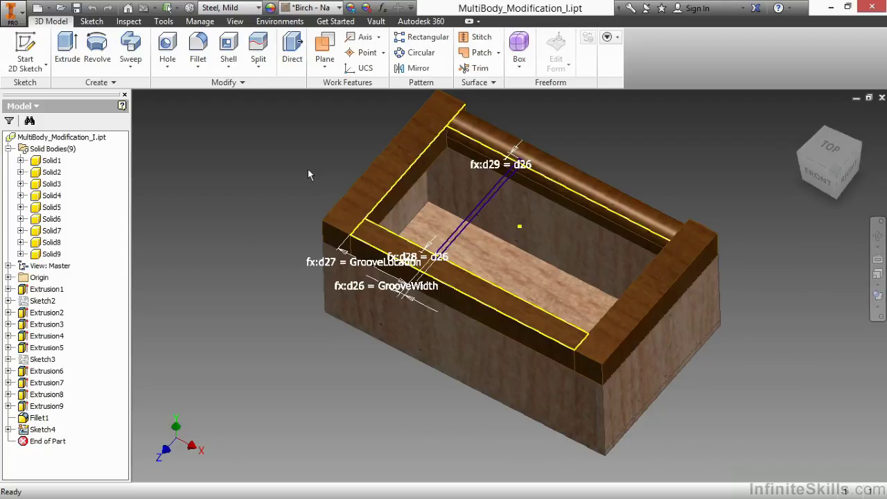
right_click(309, 174)
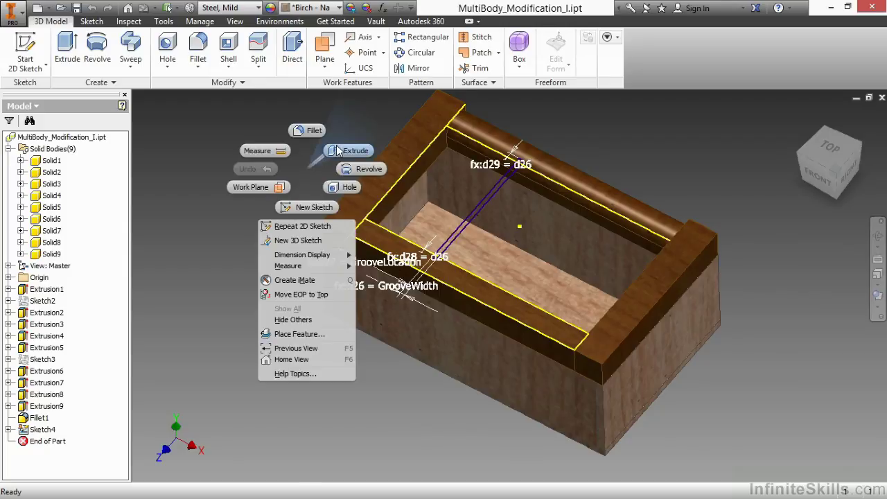
click(334, 154)
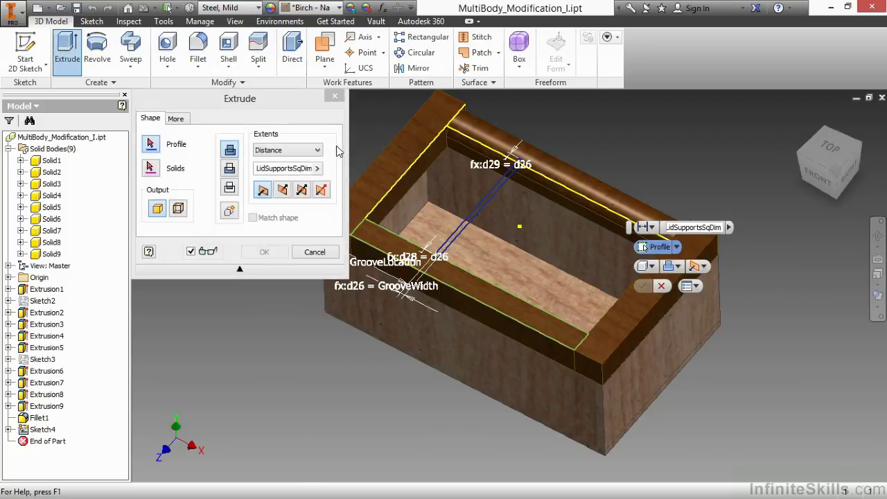
click(480, 219)
click(677, 266)
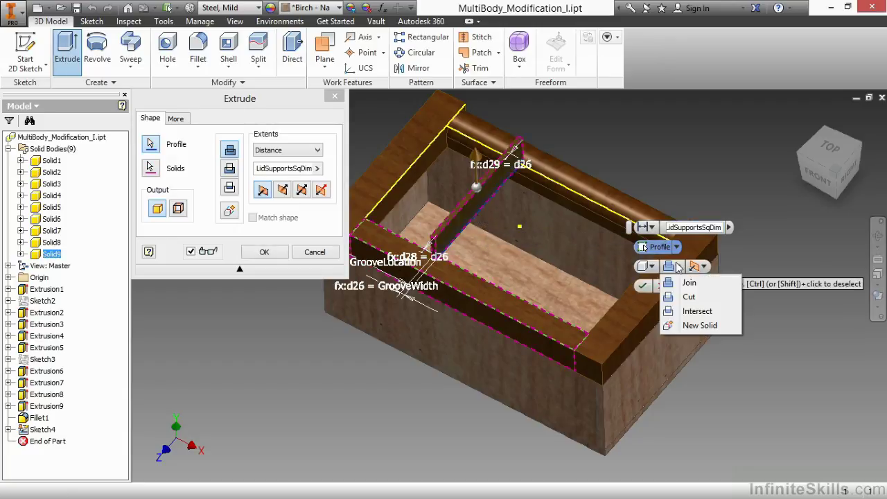
click(702, 298)
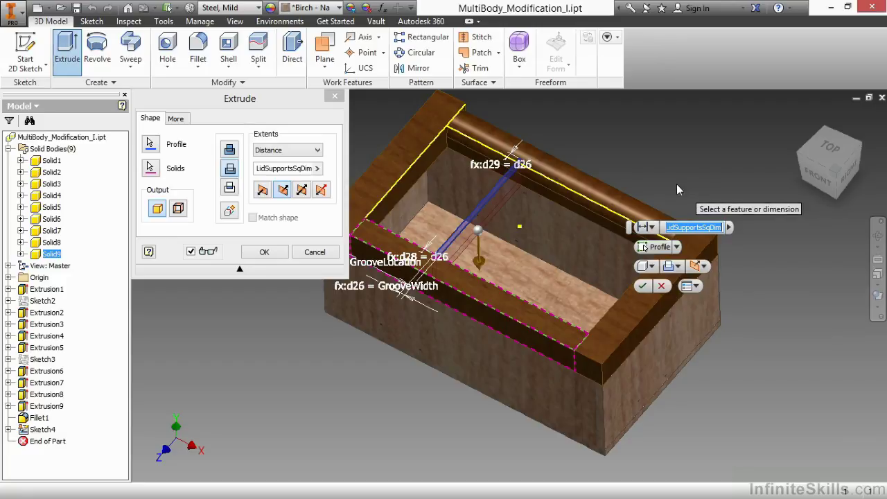
Step: Include the front panel, back panel and rounded back rail solids in the groove cut alongside the front rail
shift+middle_drag(641, 203, 559, 226)
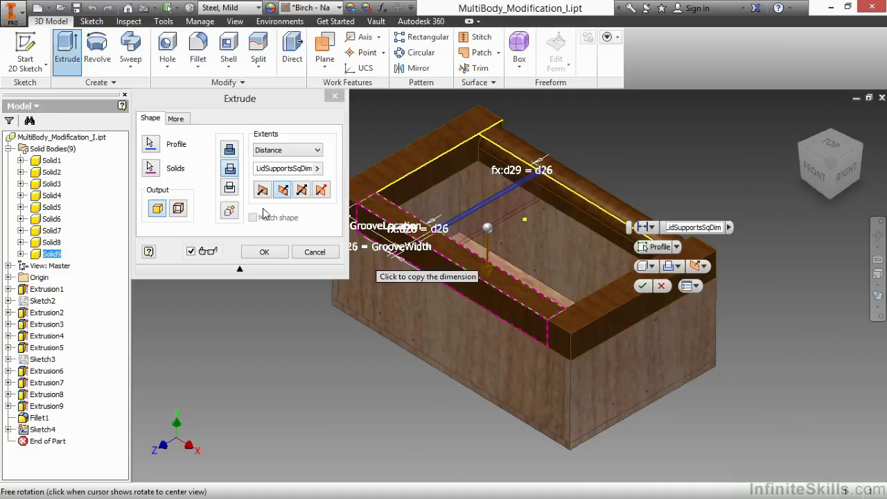
click(151, 169)
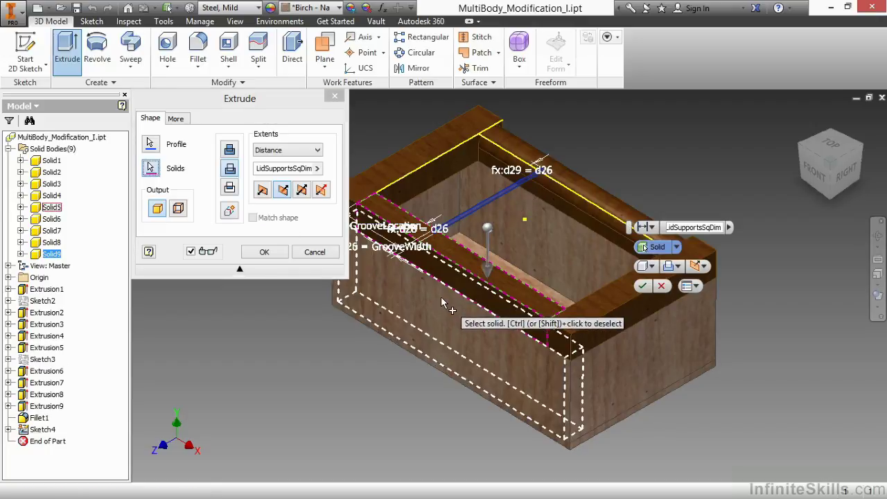
click(614, 173)
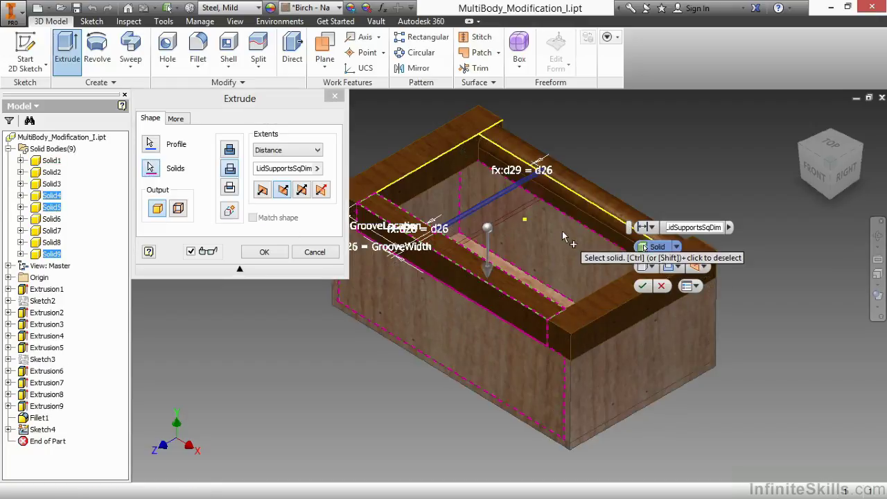
click(574, 206)
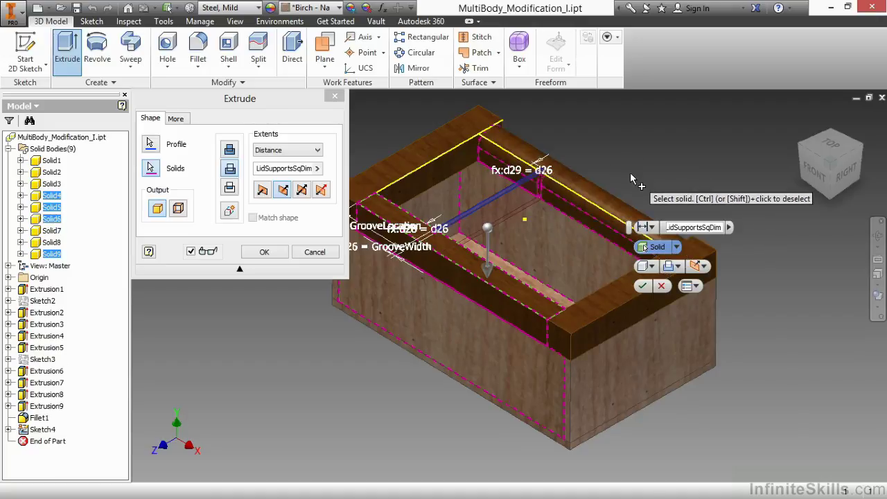
Step: Extend the groove cut to the top face of the box's bottom panel and complete the extrusion
click(651, 227)
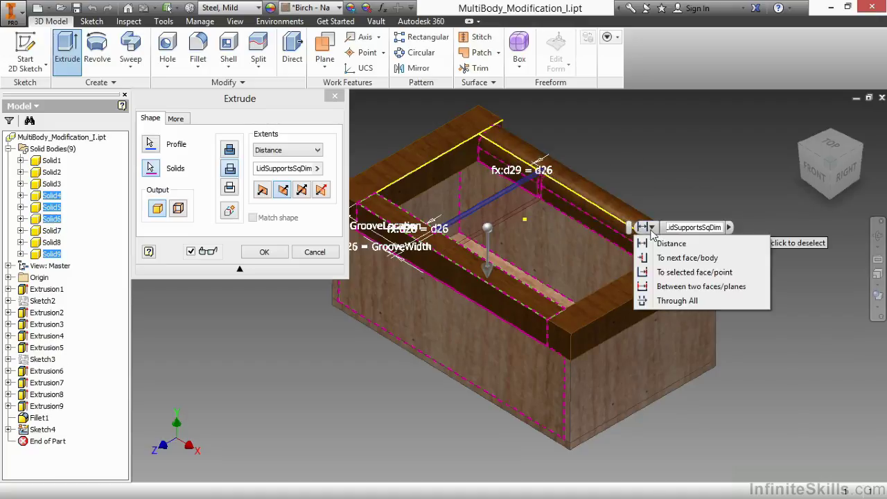
click(704, 272)
shift+middle_drag(704, 273, 597, 284)
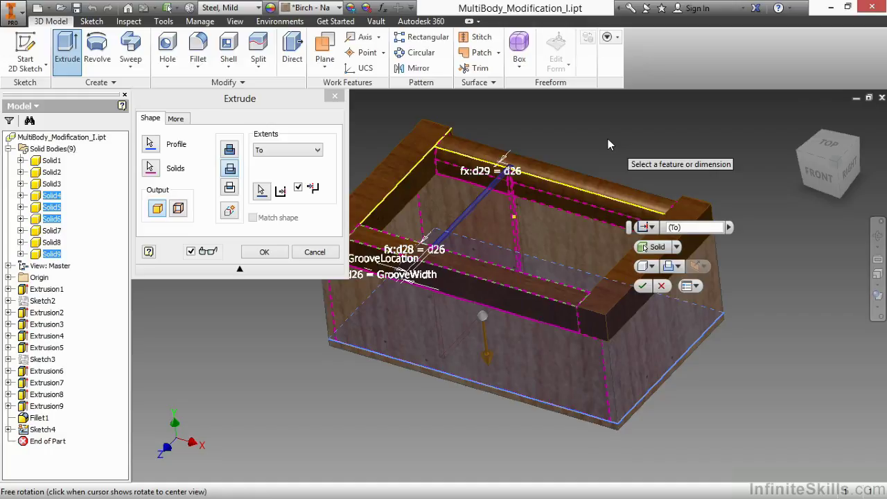
click(643, 286)
shift+middle_drag(643, 286, 601, 137)
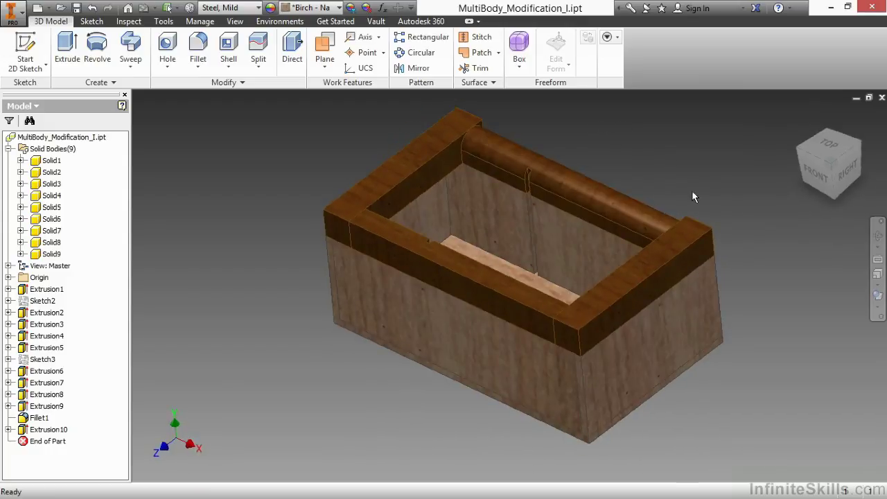
Step: Start a Fillet and select the lower back edges of both side rails
shift+middle_drag(692, 194, 571, 203)
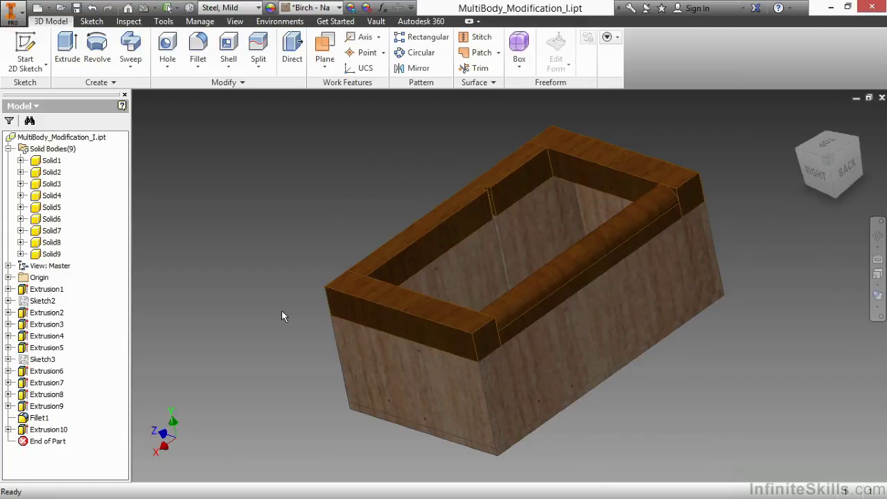
click(198, 49)
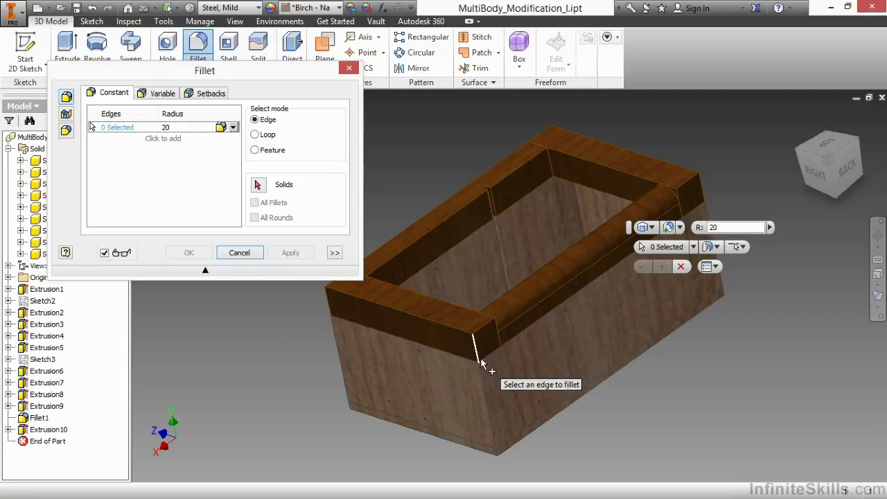
scroll(482, 360, up, 3)
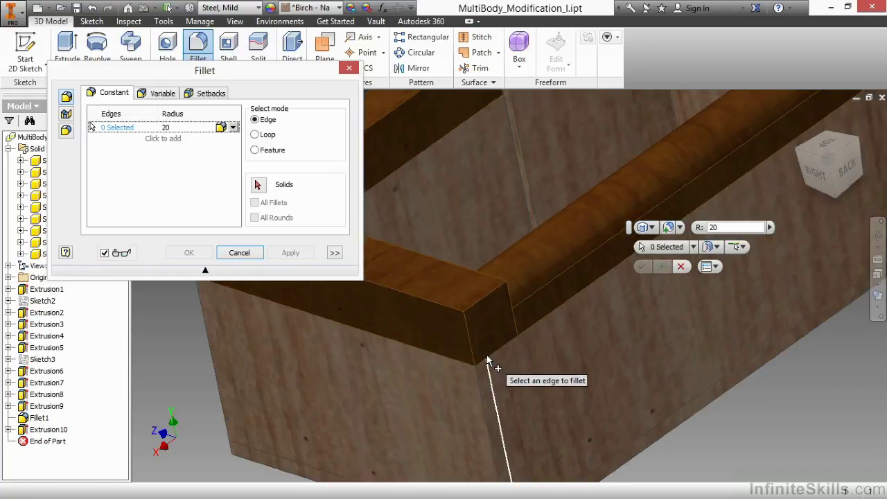
scroll(486, 355, down, 2)
shift+middle_drag(512, 354, 510, 327)
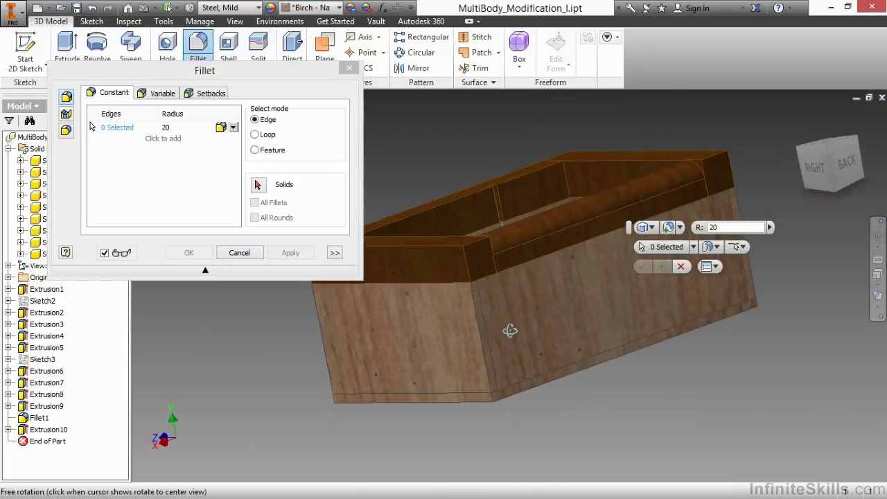
click(479, 279)
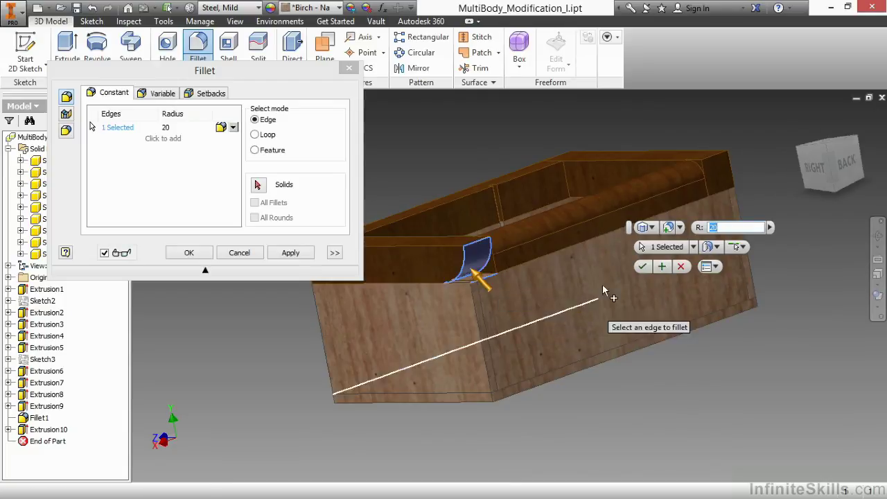
click(721, 197)
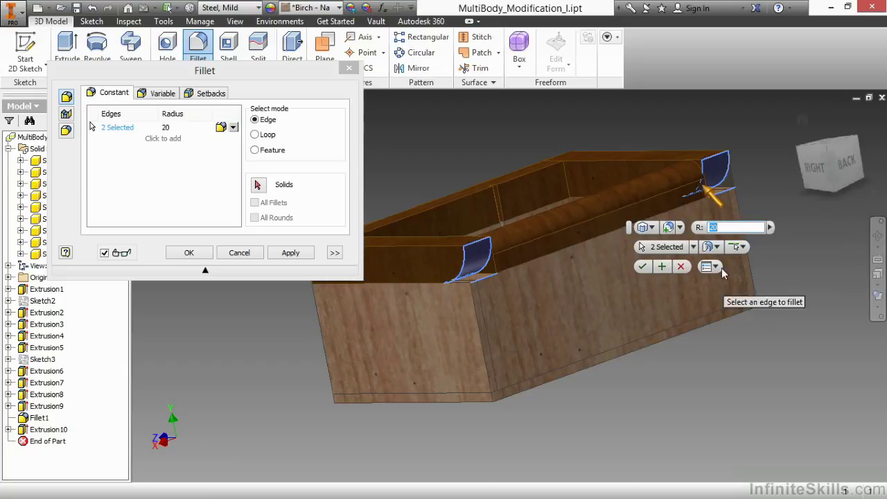
Step: Set the fillet radius to the LidSupportsSqDim parameter and apply the fillet
click(769, 228)
click(797, 259)
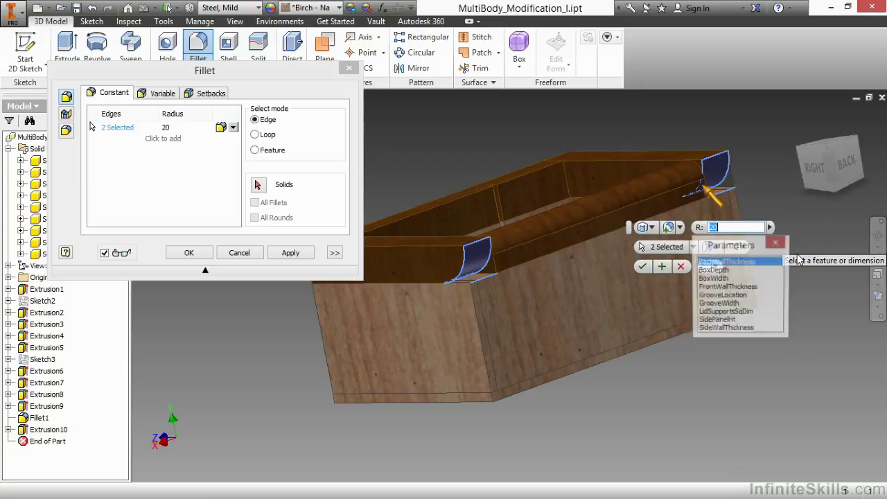
click(747, 313)
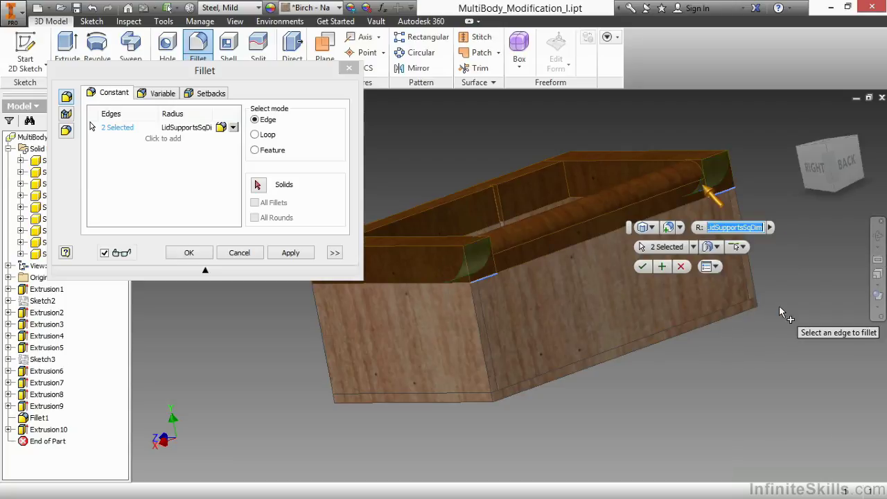
click(642, 266)
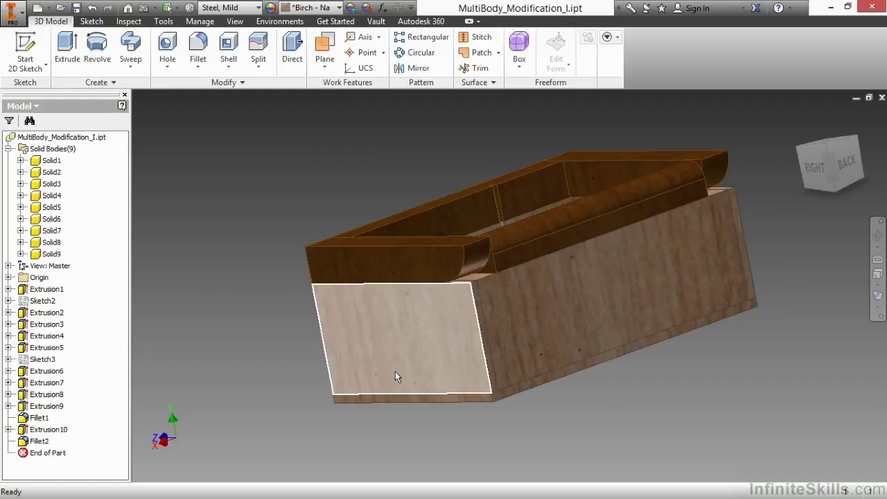
Step: Create a sketch on the end face of the rounded back rail, slice the graphics and project the rail's top arc
shift+middle_drag(298, 329, 465, 283)
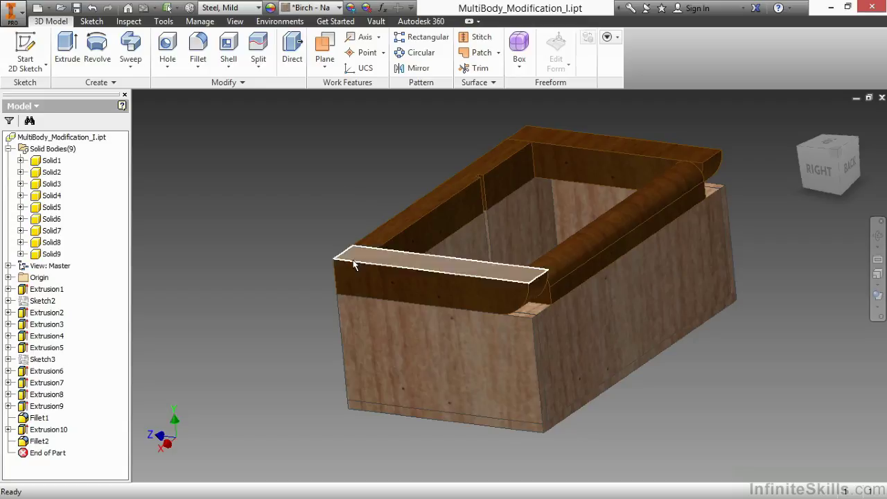
click(548, 302)
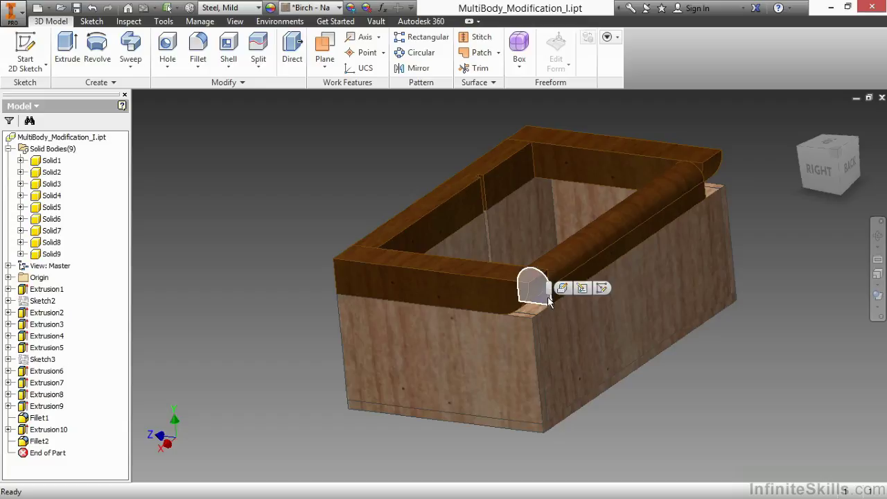
click(600, 289)
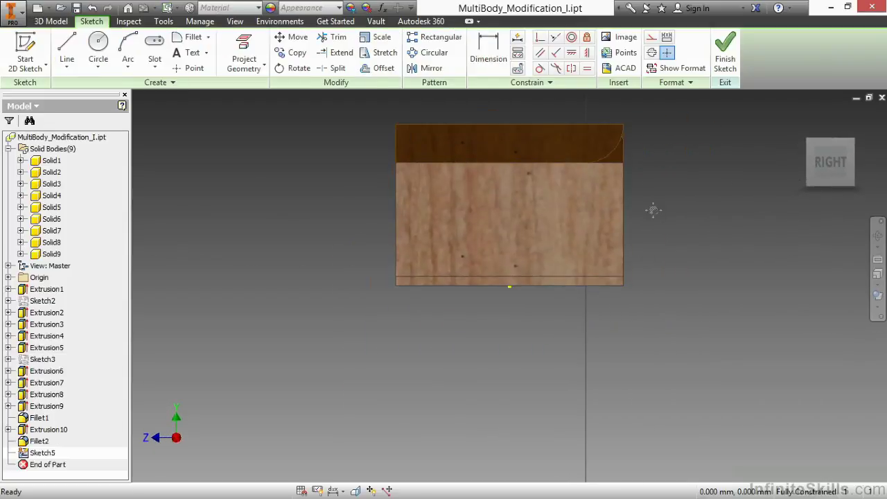
key(F7)
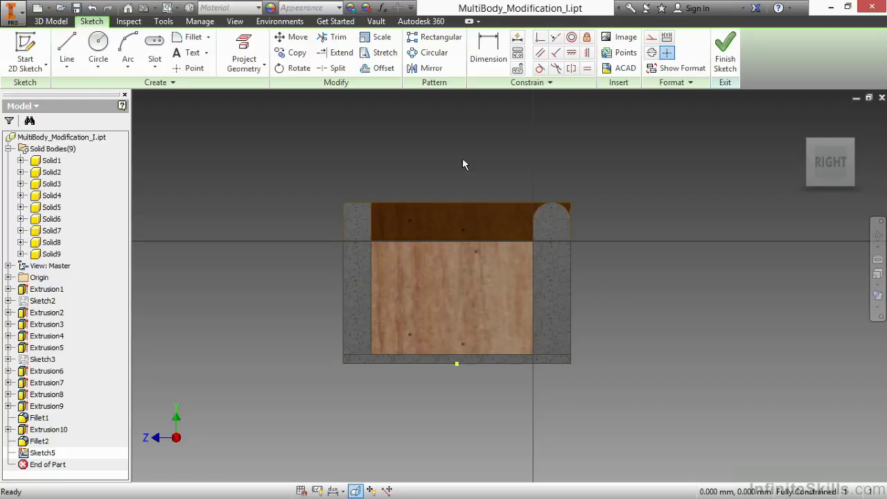
click(244, 55)
click(549, 204)
Step: Draw a circle about 7 mm in diameter centred on the projected arc's centre point
middle_drag(628, 183, 570, 222)
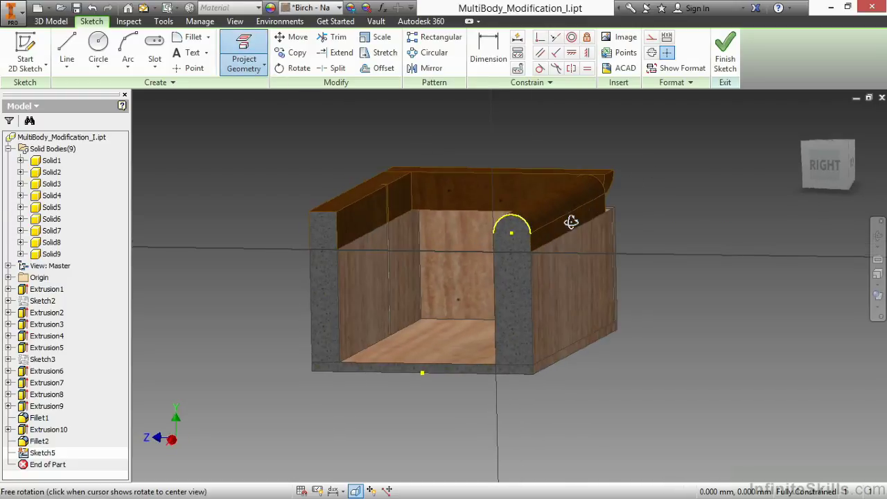
click(104, 46)
click(511, 233)
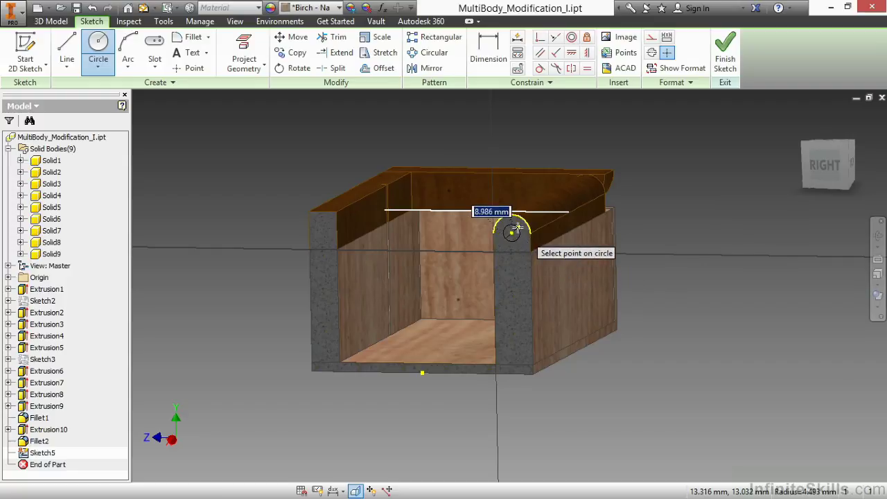
Step: Dimension the circle's diameter to 5 mm and finish the sketch
right_click(654, 181)
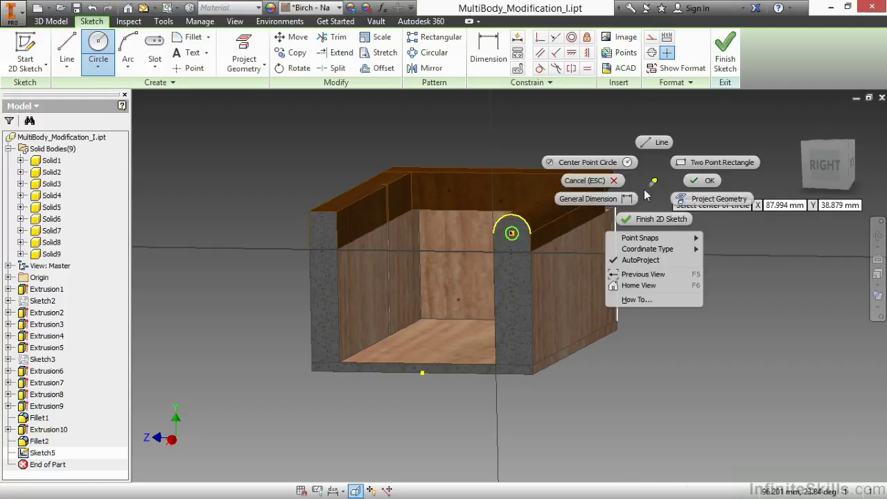
click(623, 198)
click(516, 229)
click(551, 148)
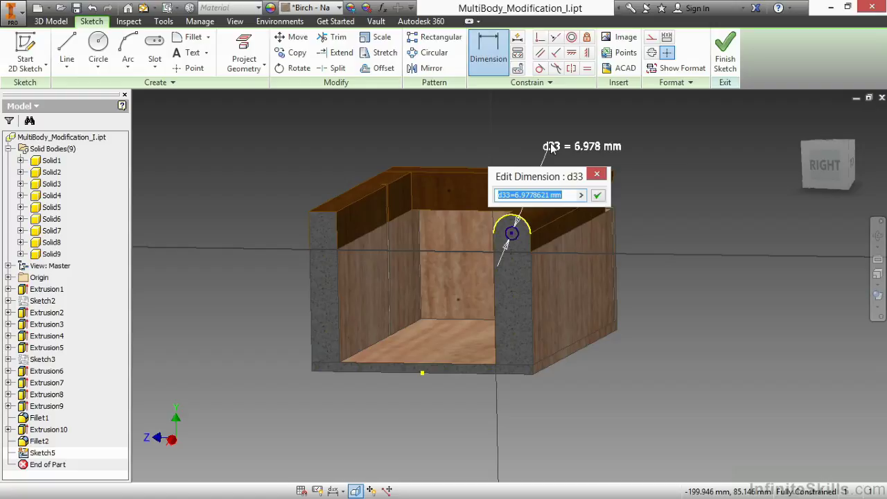
text(5)
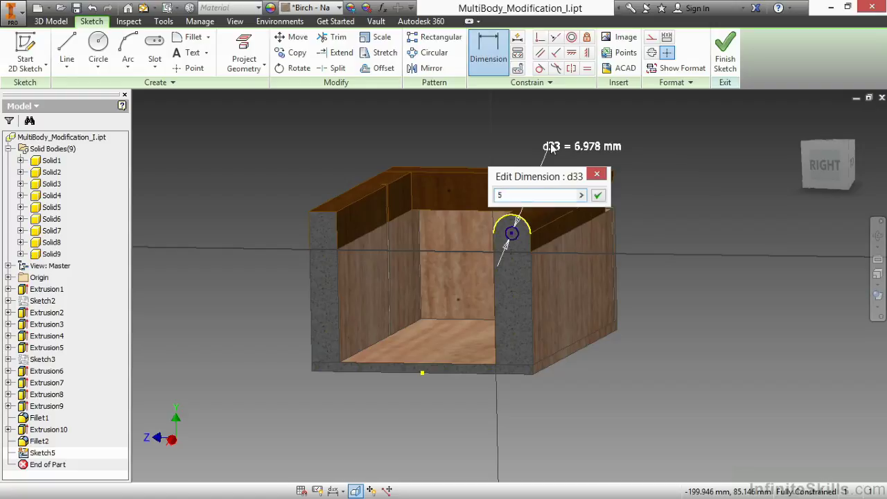
key(Return)
click(724, 52)
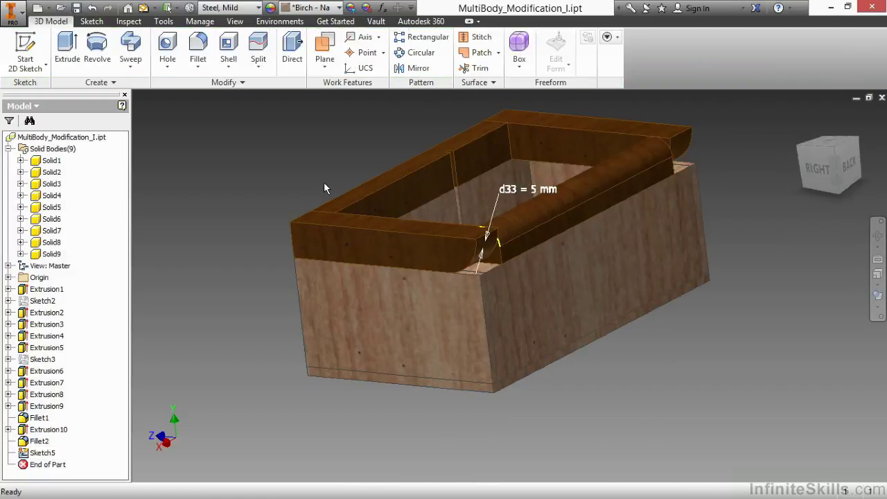
Step: Start an Extrude of the 5 mm circle on the back rail's end and set its operation to Cut
right_click(308, 176)
click(335, 160)
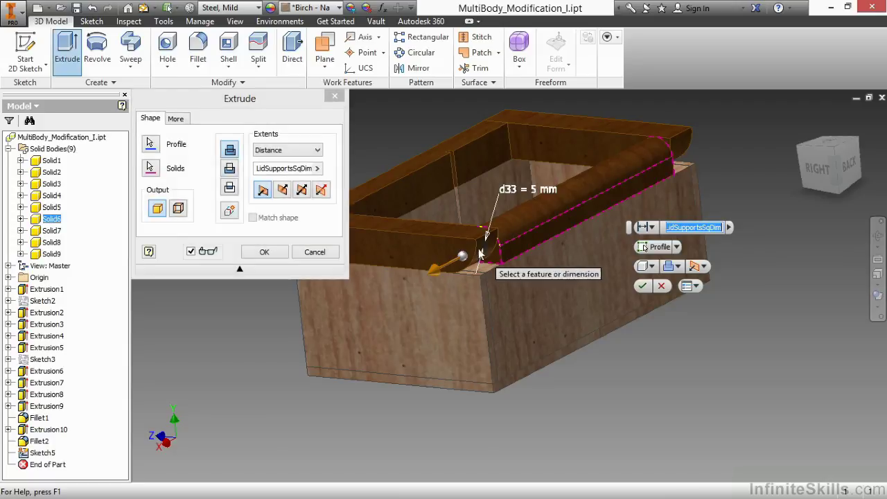
shift+middle_drag(516, 277, 469, 265)
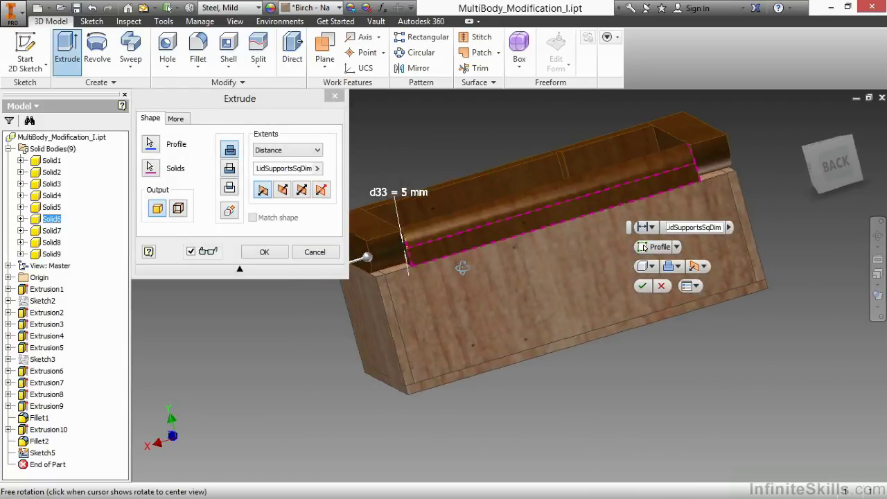
shift+middle_drag(462, 268, 526, 272)
click(677, 266)
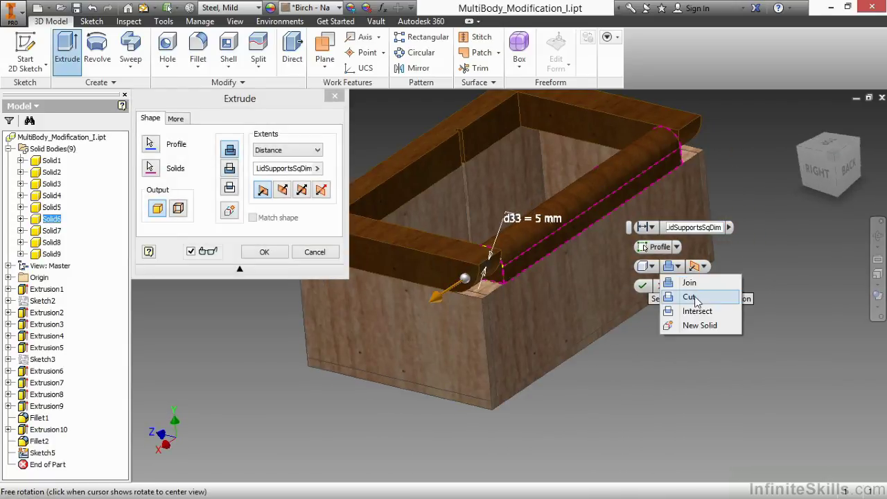
click(689, 296)
Step: Set the cut's extents between two faces, using the outer end faces of the two side rails
click(646, 227)
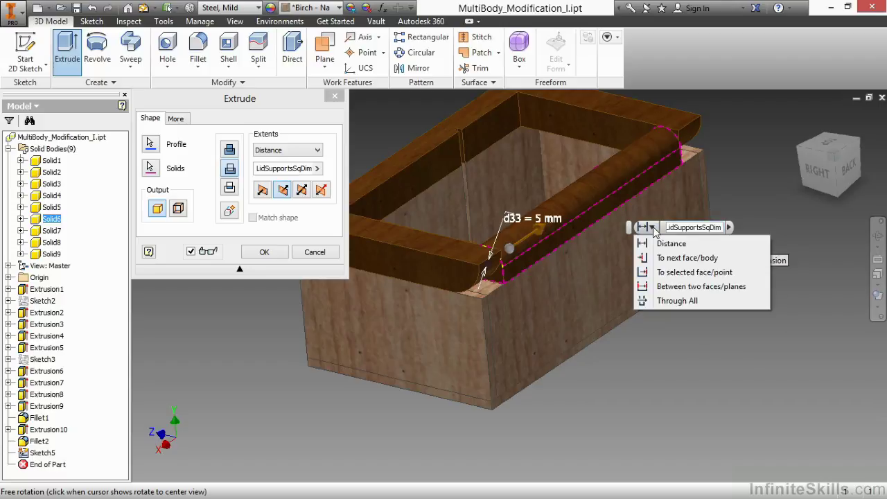
click(701, 287)
shift+middle_drag(650, 209, 595, 236)
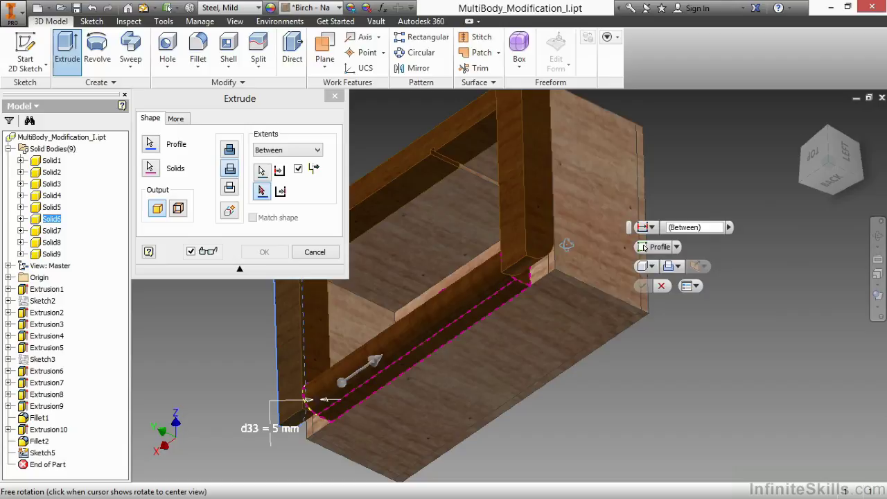
click(542, 246)
shift+middle_drag(468, 323, 546, 289)
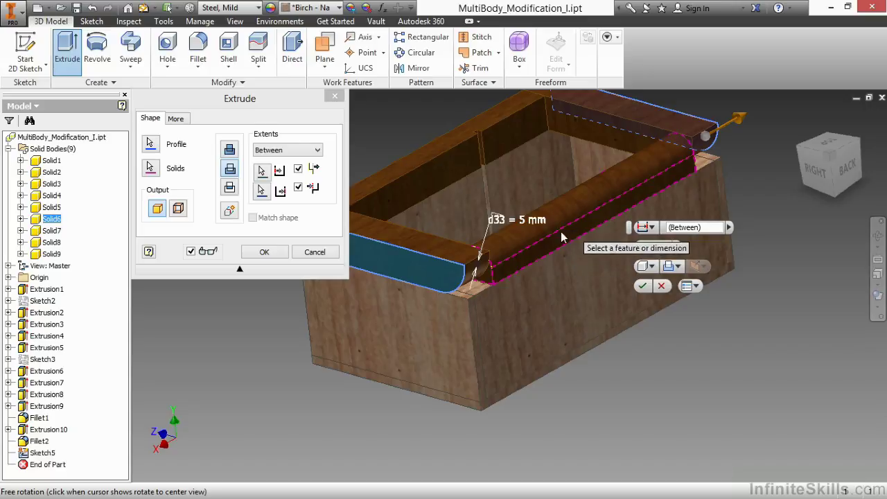
Step: Add both side rails to the solids being cut, apply the extrusion and check the hole from the right side
click(676, 247)
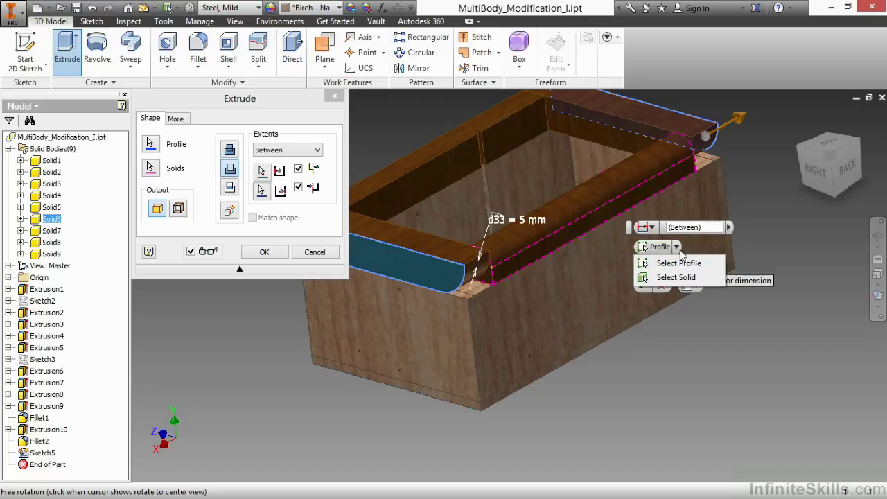
click(675, 277)
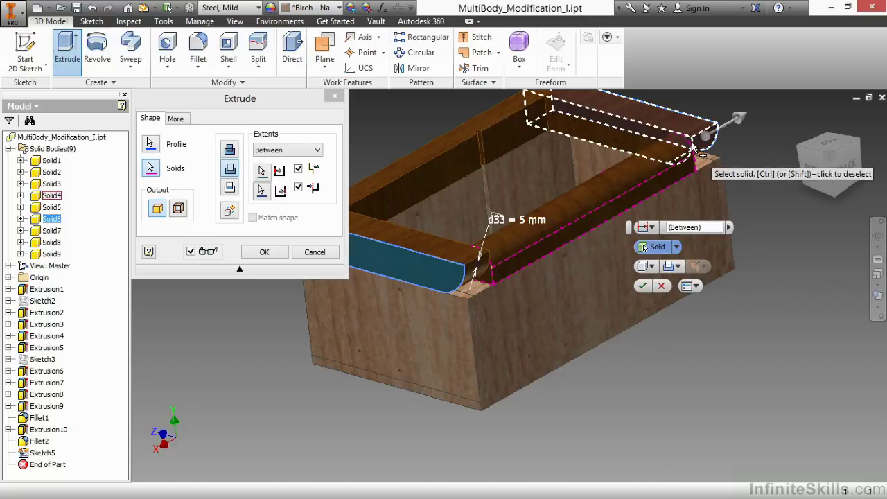
click(693, 148)
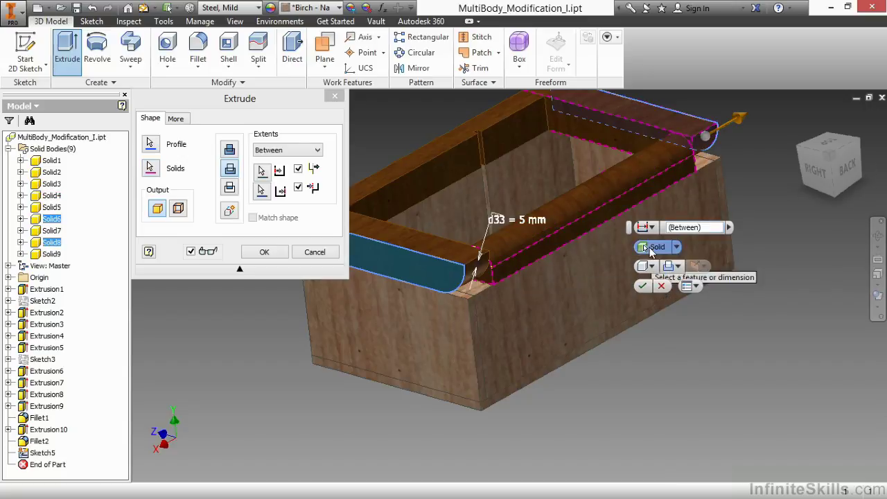
click(444, 266)
shift+middle_drag(444, 266, 567, 367)
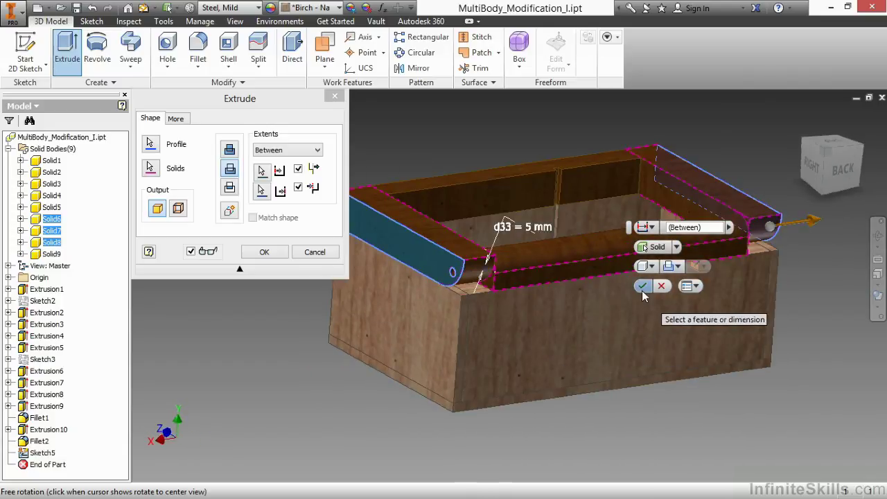
key(Return)
click(798, 159)
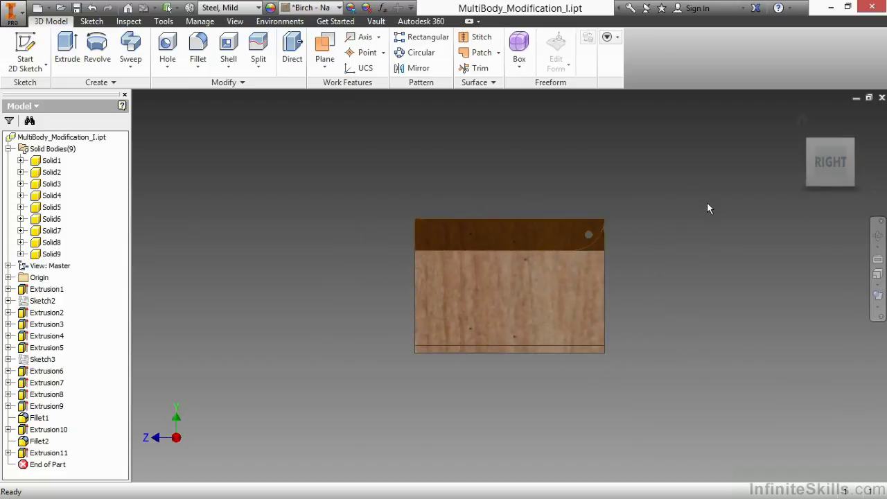
click(802, 122)
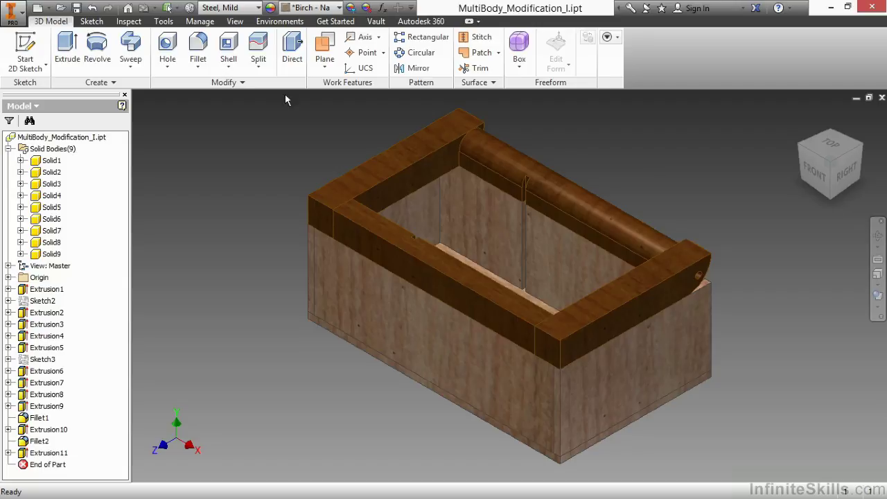
click(167, 45)
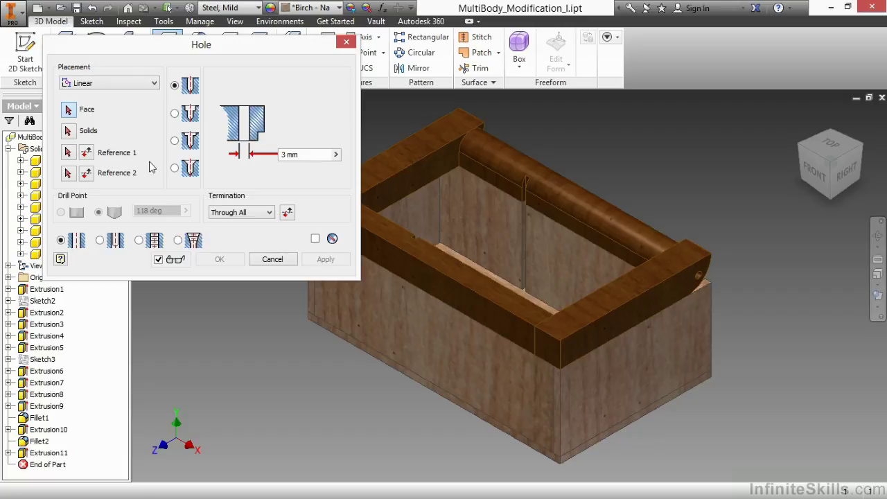
click(271, 260)
Step: Chamfer the two vertical outer edges at the front corners of the lid frame with a 3 mm distance
click(197, 69)
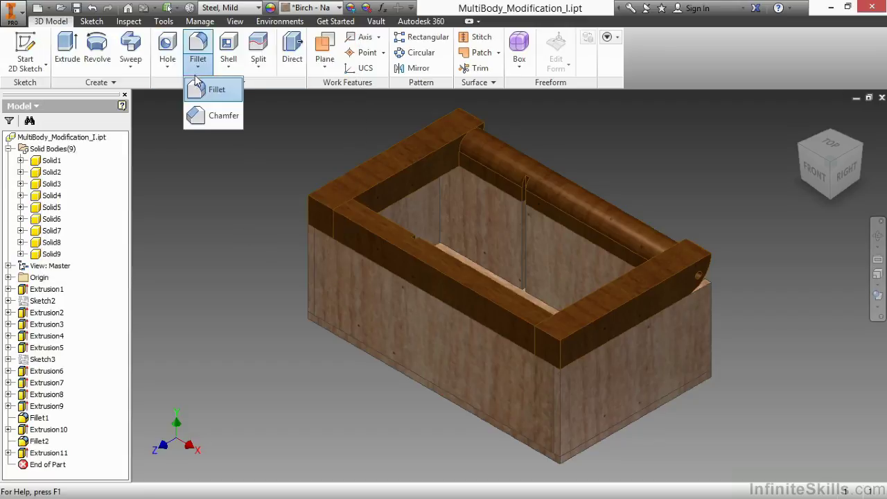
click(211, 116)
click(212, 117)
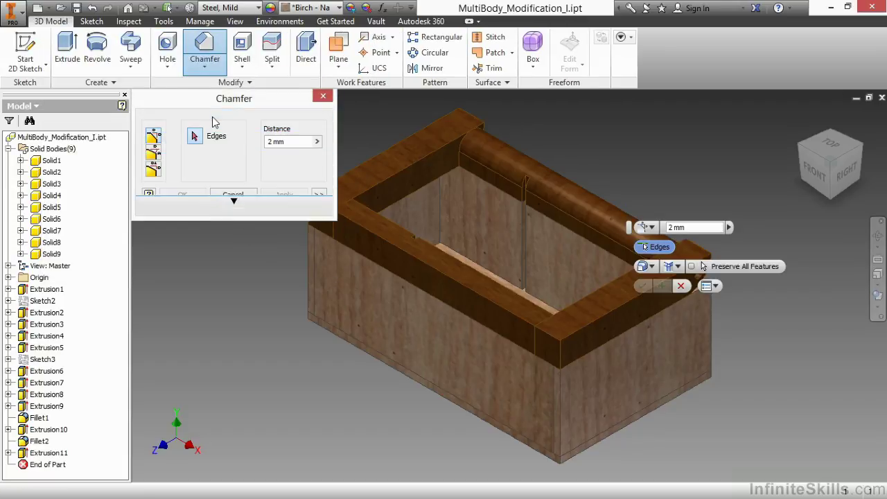
click(562, 352)
middle_drag(477, 351, 527, 368)
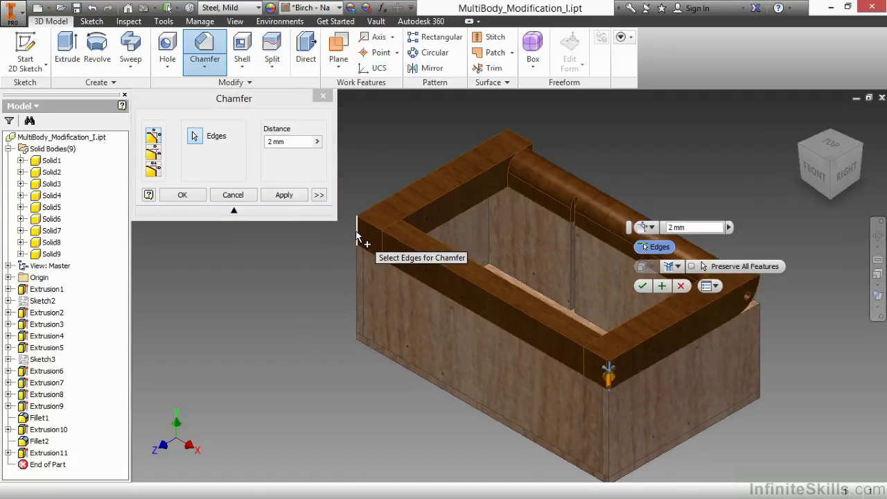
click(359, 237)
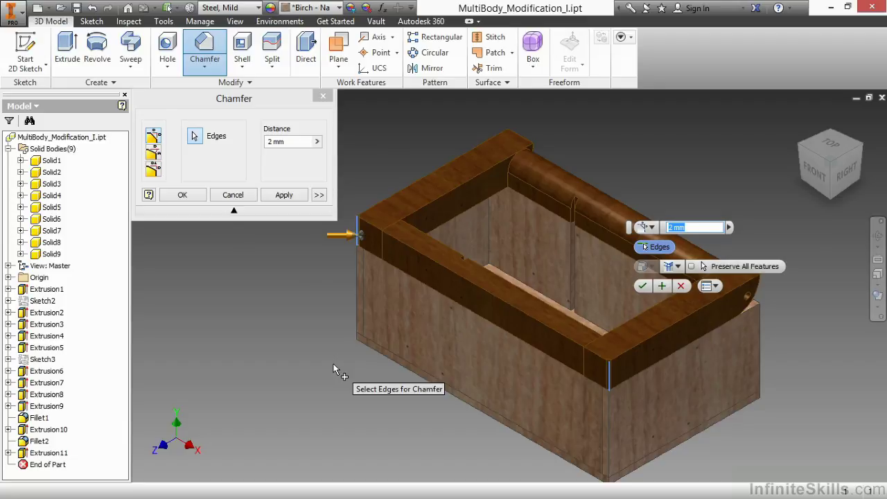
text(3)
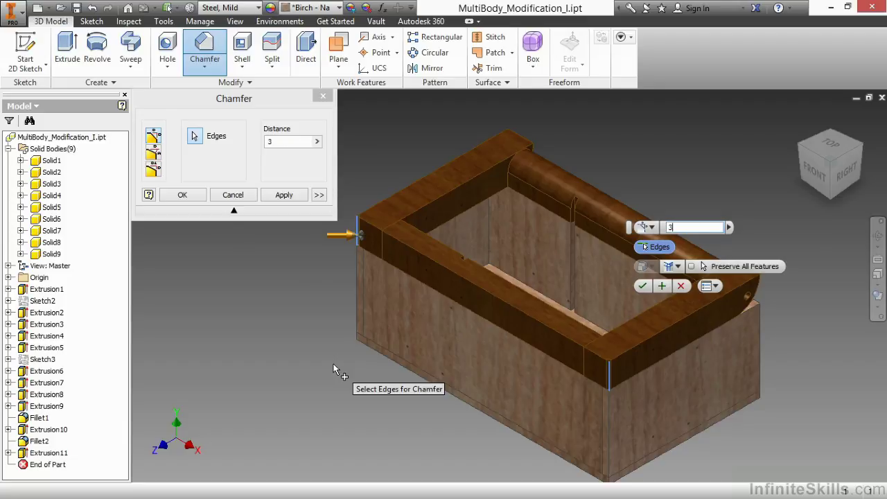
click(643, 286)
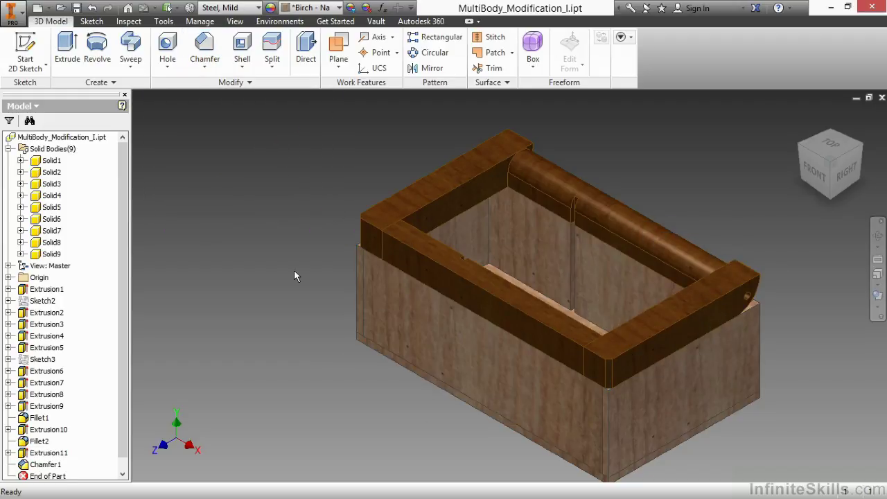